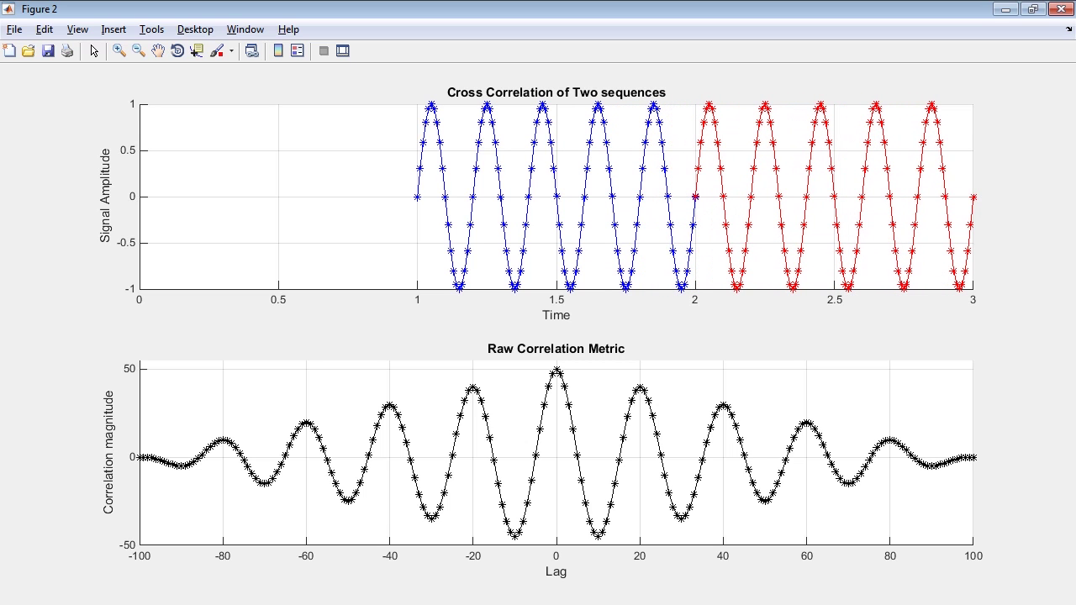
Step: Load the tempMatch.mat data by running the first script section
key("alt+Tab")
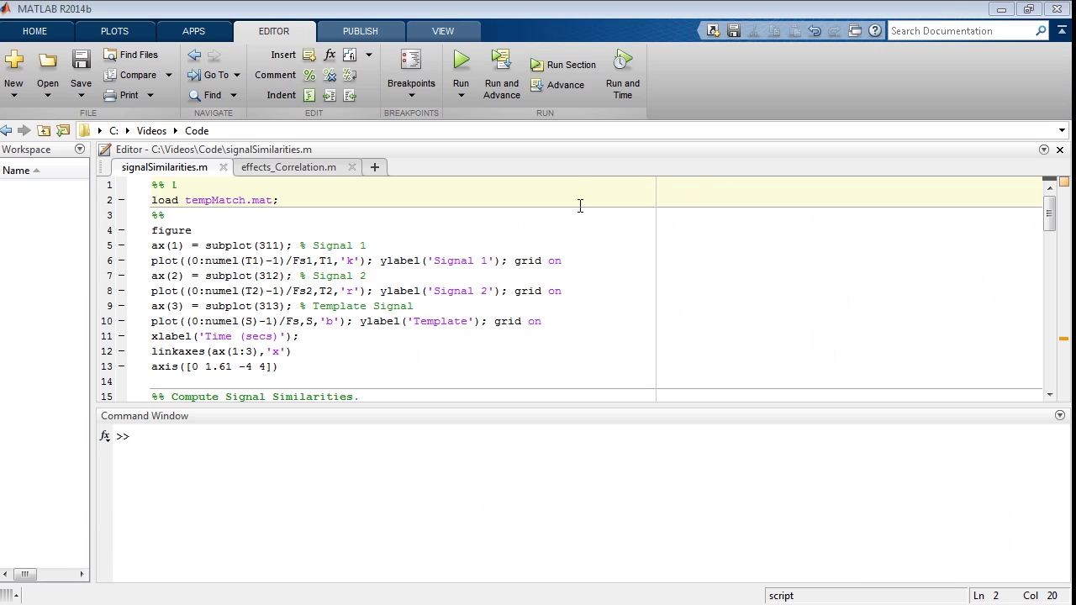
left_click(580, 199)
key("ctrl+Return")
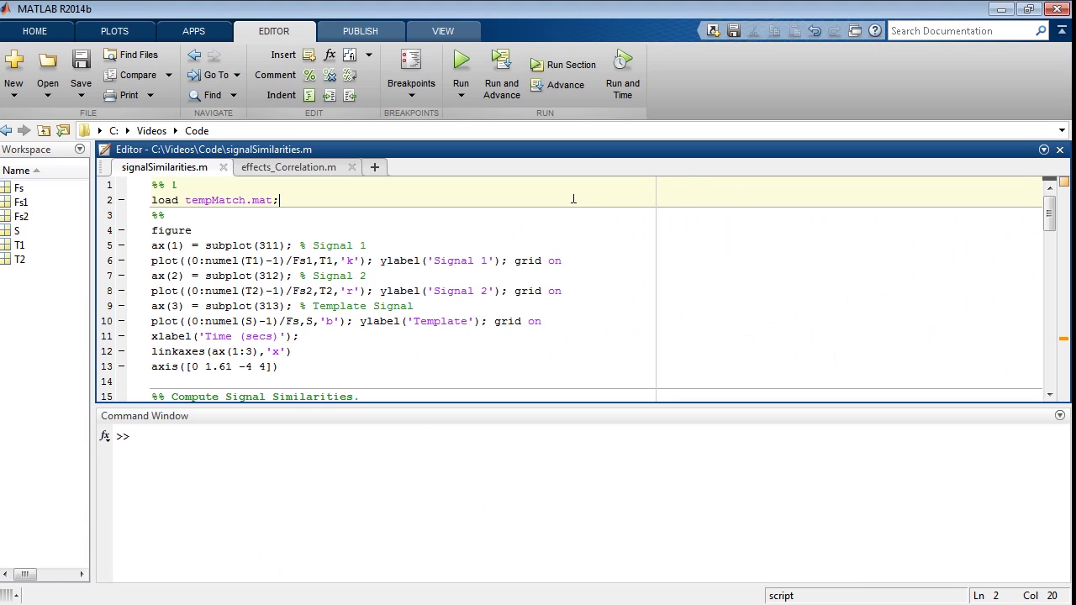
Step: Plot Signal 1, Signal 2 and the Template against time in Figure 1
key("Down")
key("Down")
key("Down")
key("Down")
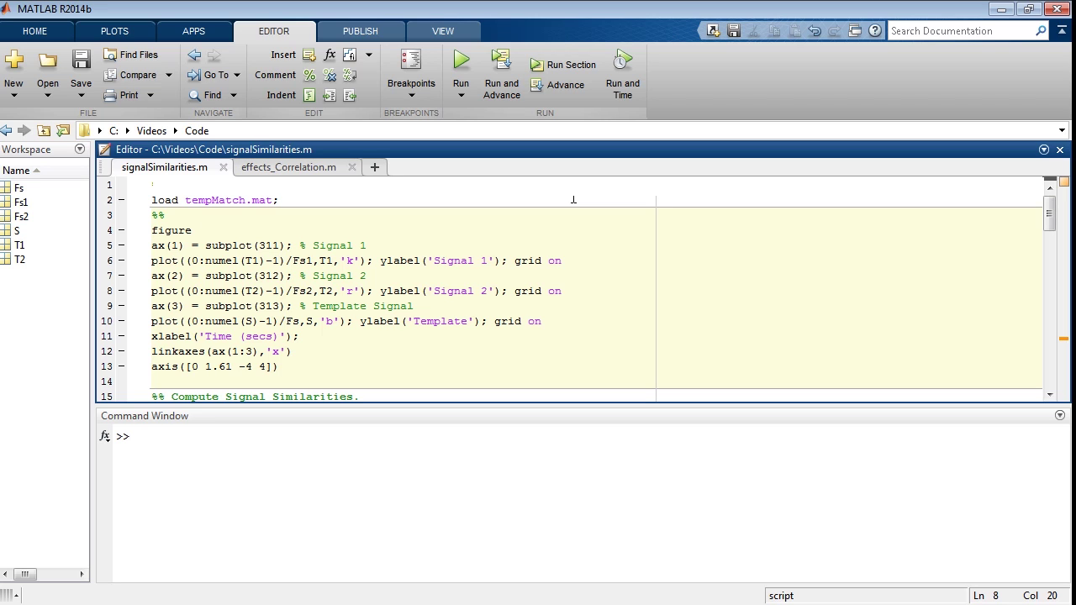
key("ctrl+Return")
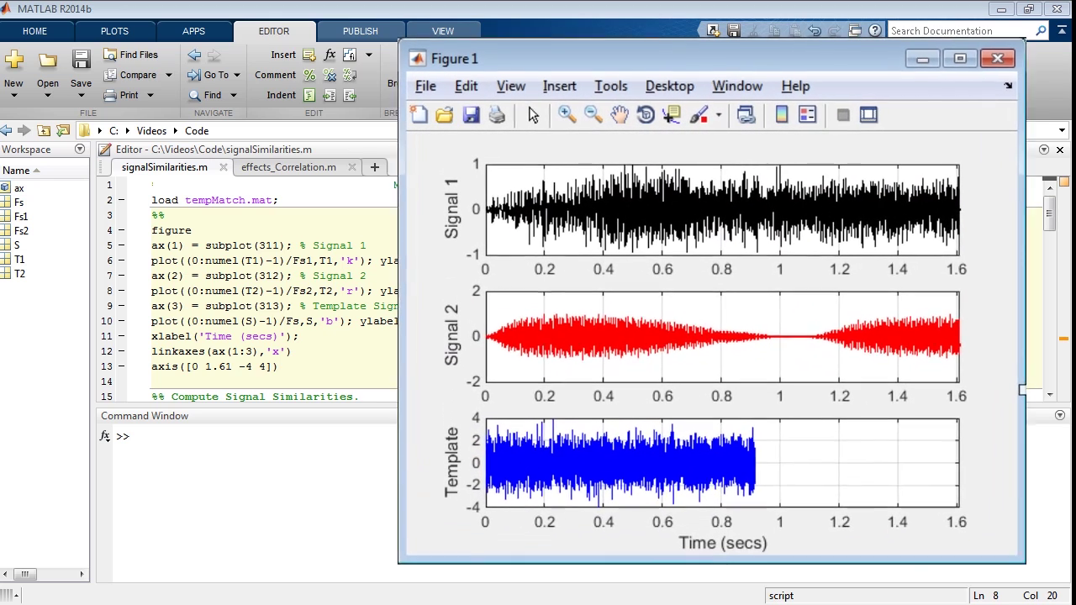
key("Down")
key("End")
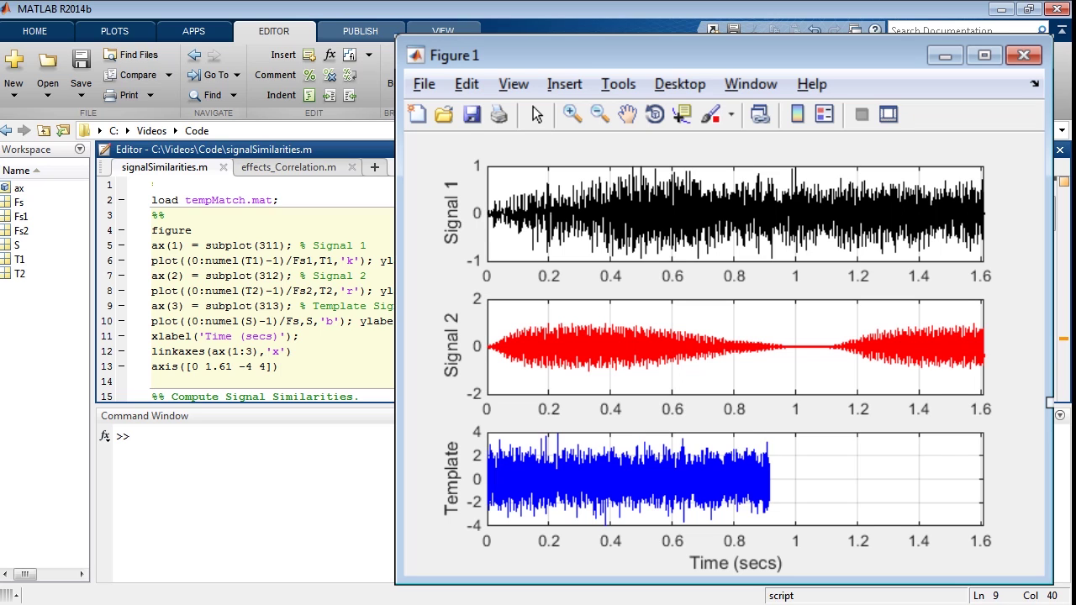
Step: Step through the xcorr similarity and Normalize sections to reach the visualization code
scroll(243, 294, "down", 2)
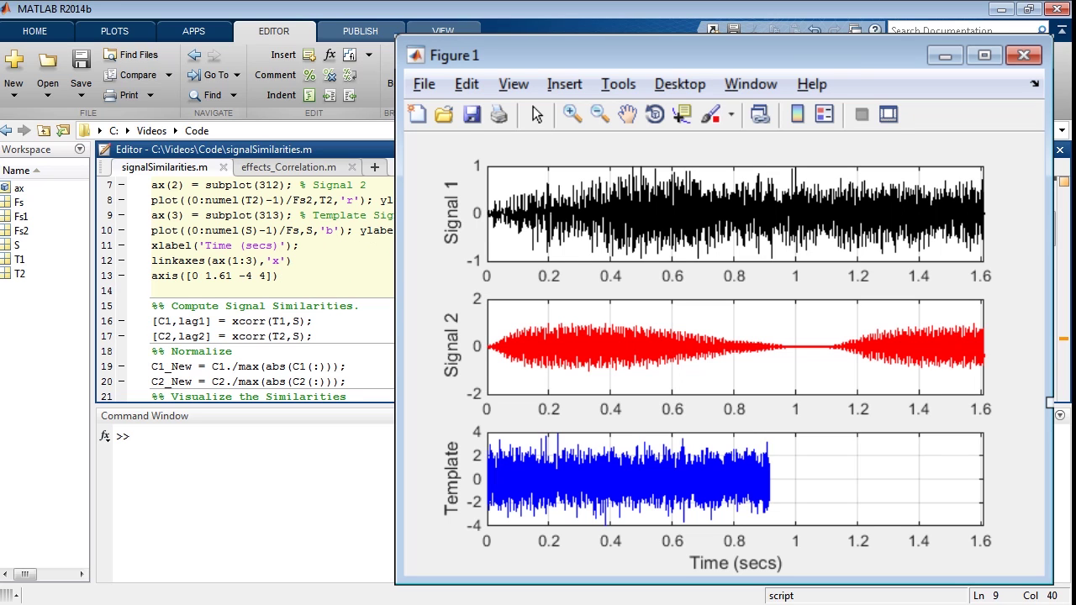
key("Down")
key("Down")
key("Down")
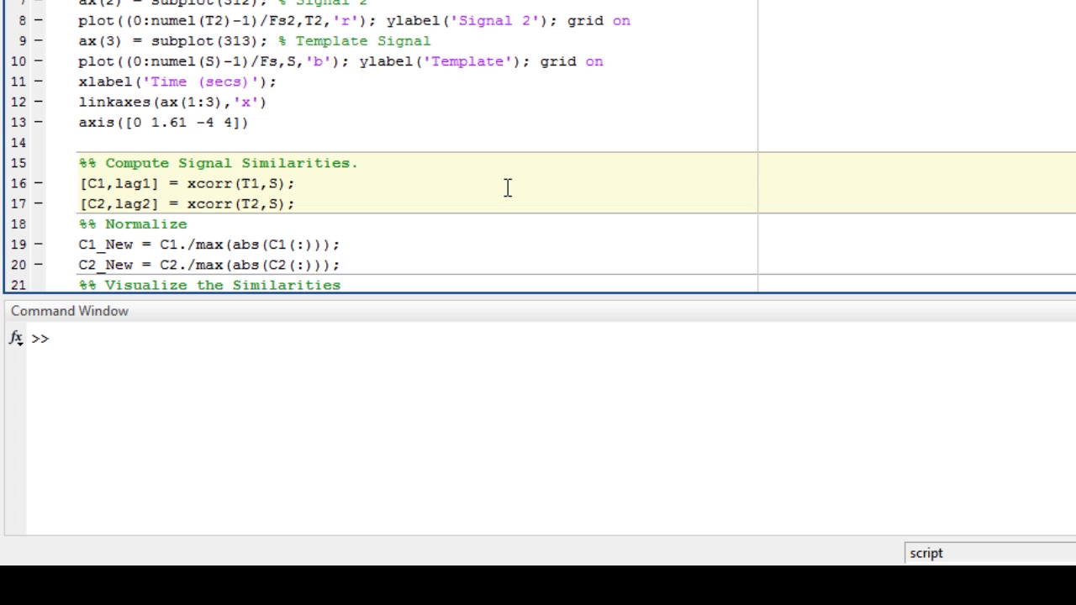
key("Down")
key("Down")
scroll(507, 186, "down", 2)
Step: Plot both normalized cross-correlations of the template with Signals 1 and 2
scroll(507, 186, "down", 1)
scroll(506, 187, "down", 1)
left_click(506, 186)
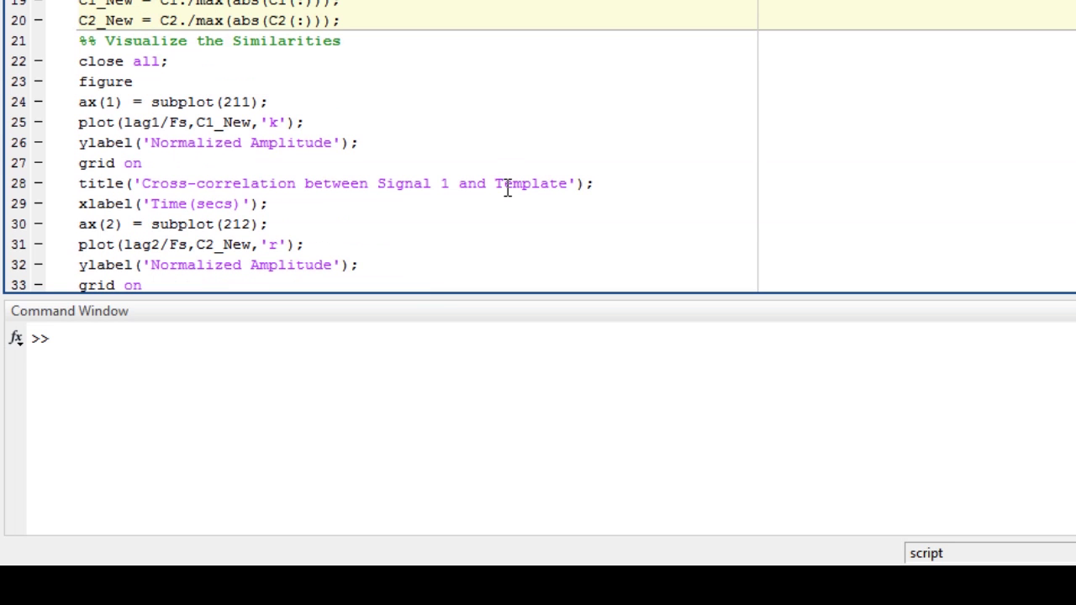
key("ctrl+Return")
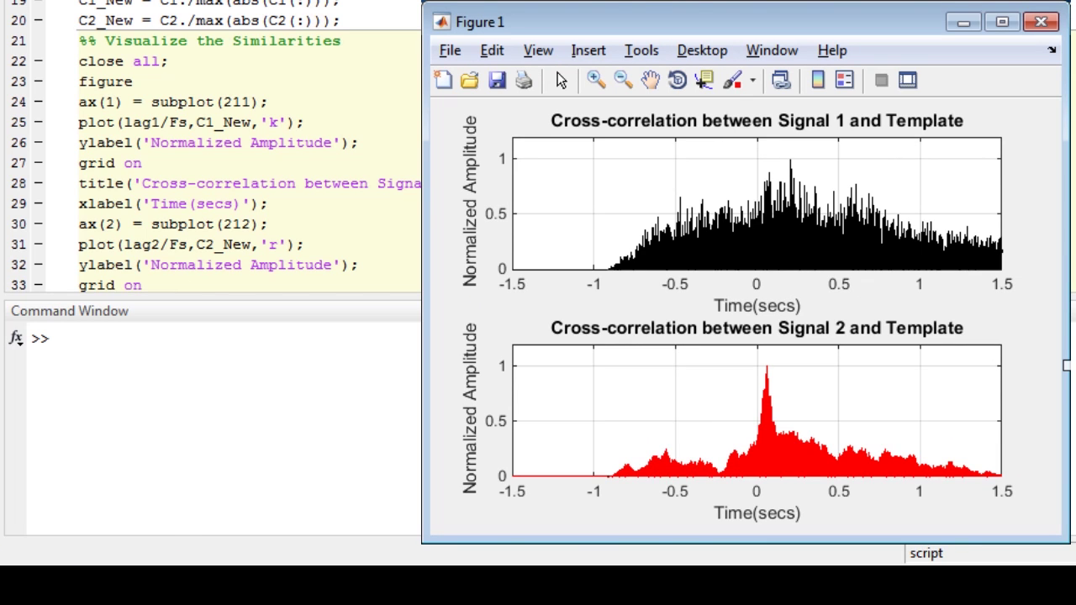
Step: Run Compute time to mark the Signal 2 peak and get a 0.060913 s delay
scroll(210, 168, "down", 1)
scroll(210, 168, "down", 1)
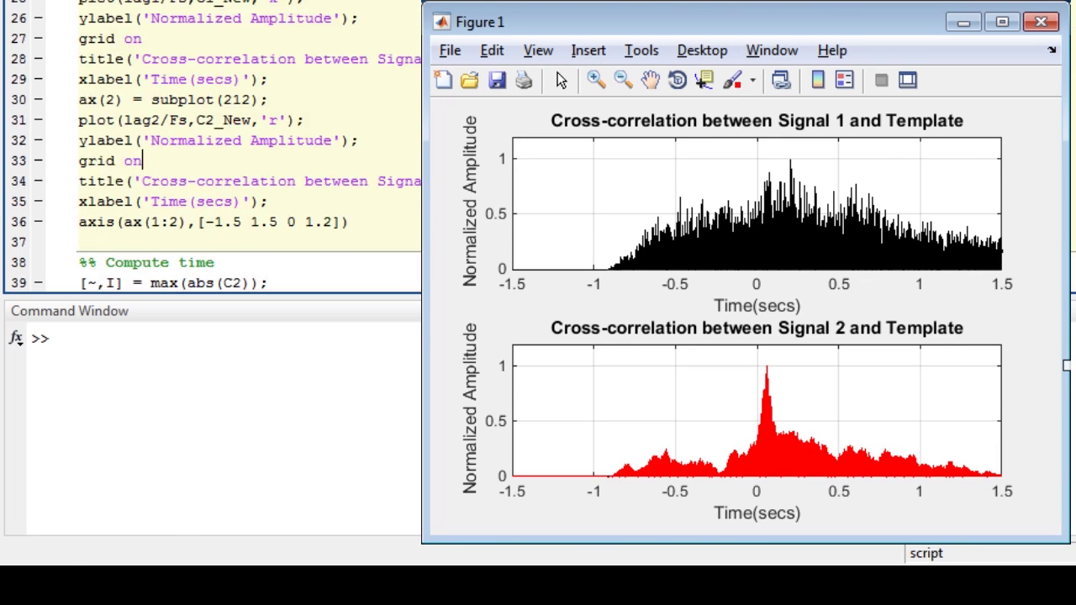
scroll(210, 168, "down", 1)
scroll(210, 168, "down", 1)
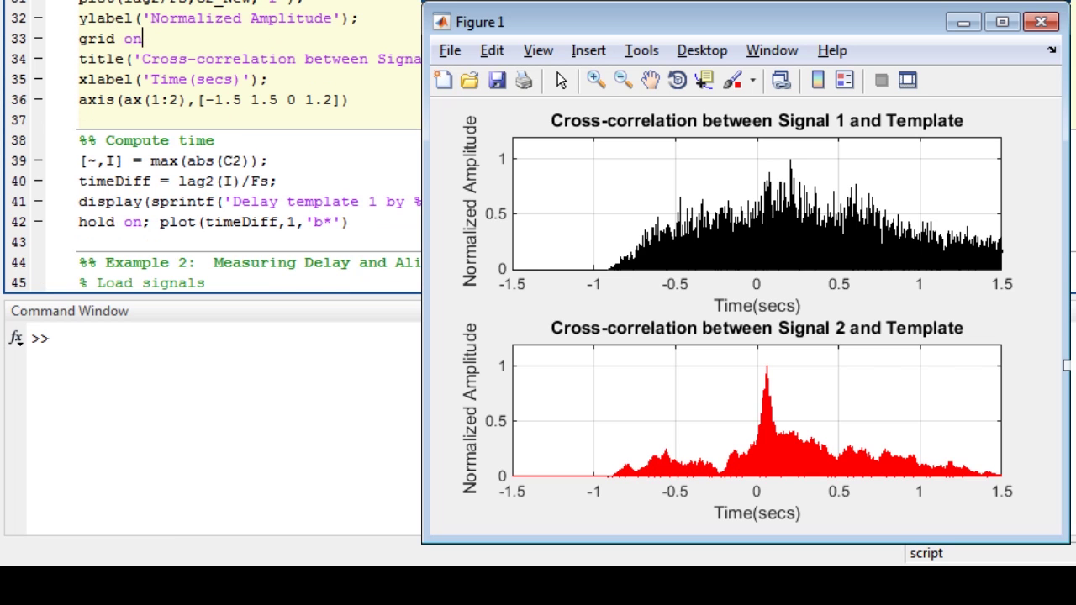
scroll(215, 145, "up", 1)
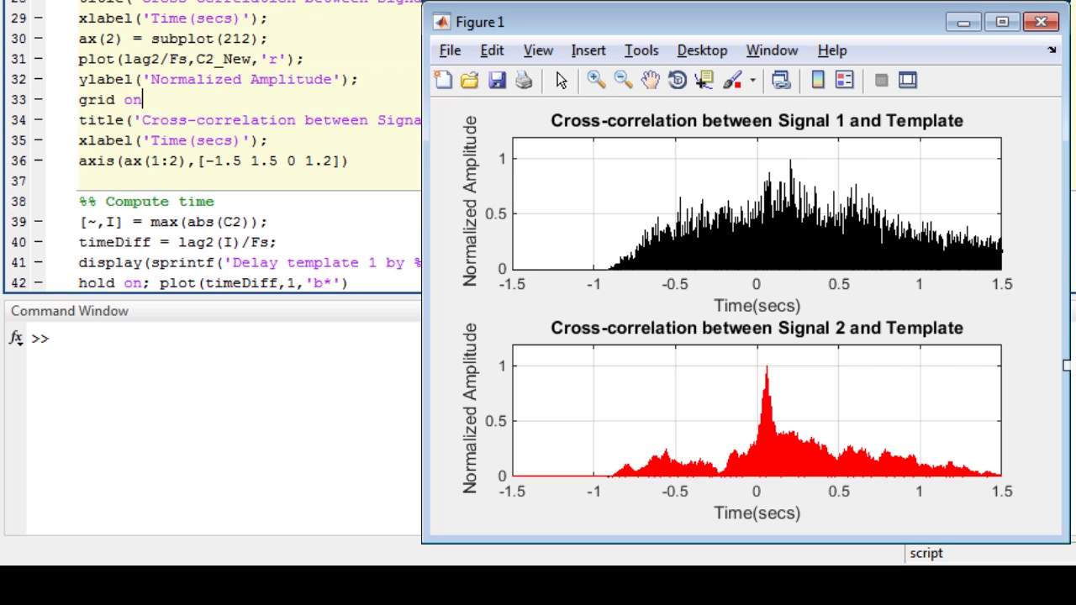
left_click(277, 242)
key("ctrl+Return")
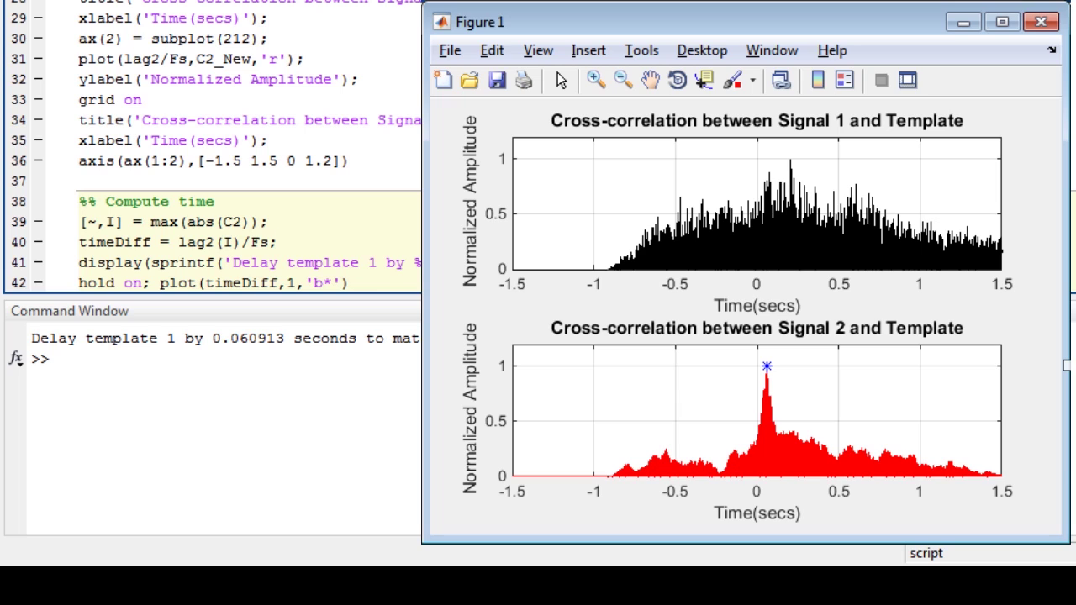
key("alt+Tab")
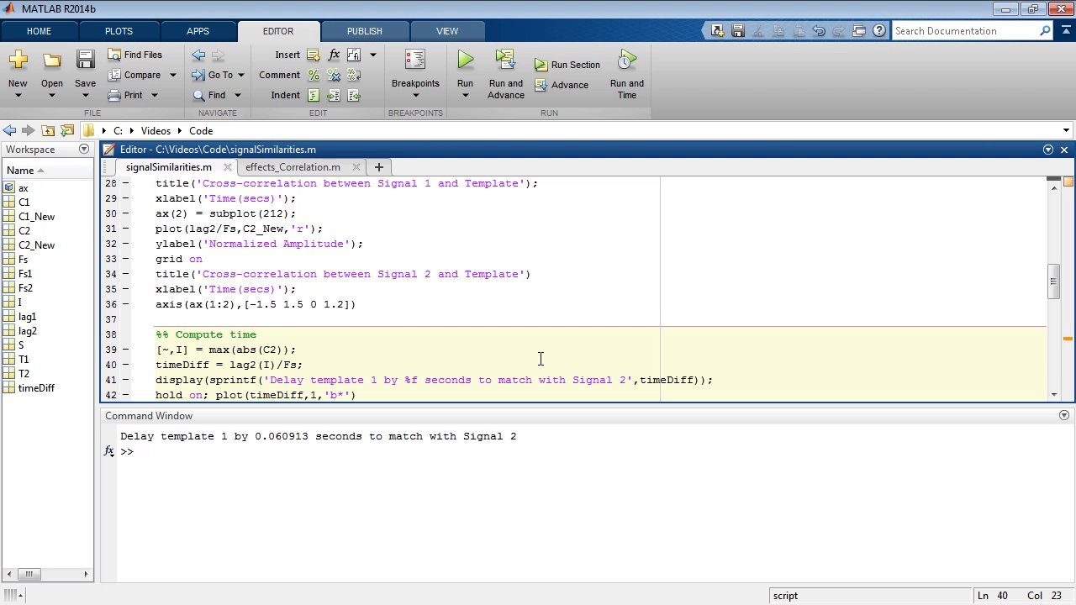
Step: Run the Example 2 section to load and plot sensor signals s1, s2 and s3
scroll(538, 360, "down", 3)
scroll(529, 336, "down", 1)
left_click(523, 322)
key("ctrl+Return")
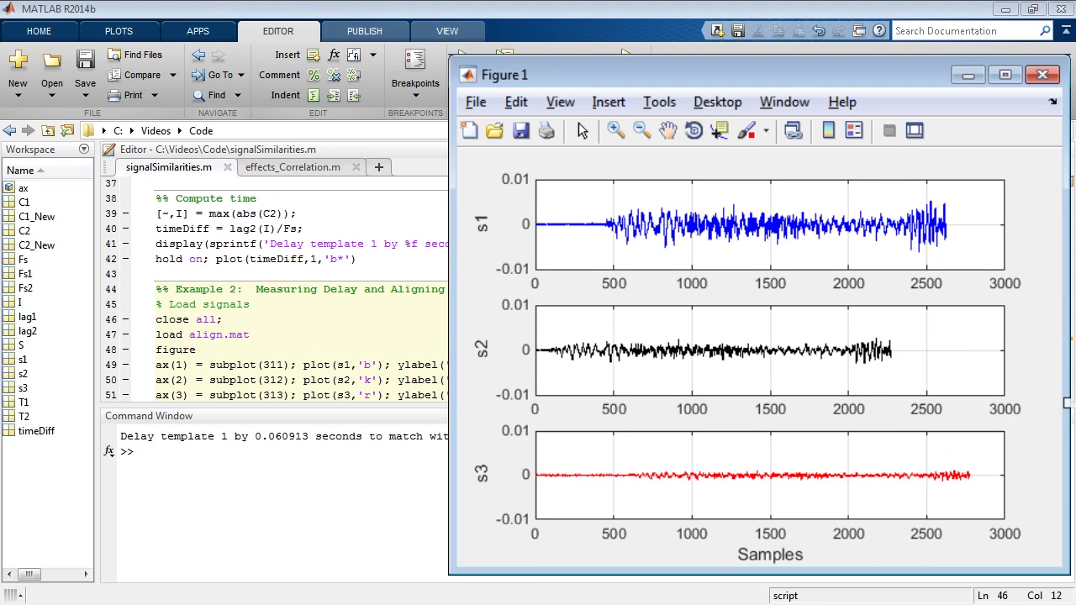
Step: Return to the editor and place the cursor in the cross-correlation section
left_click(583, 320)
scroll(518, 319, "down", 2)
scroll(521, 322, "down", 2)
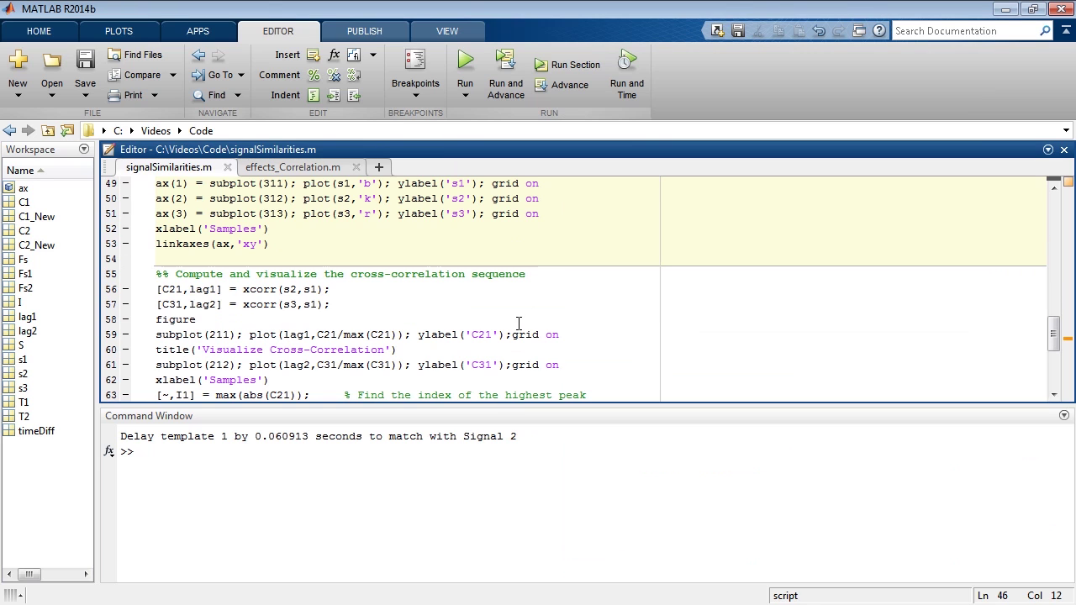
left_click(513, 304)
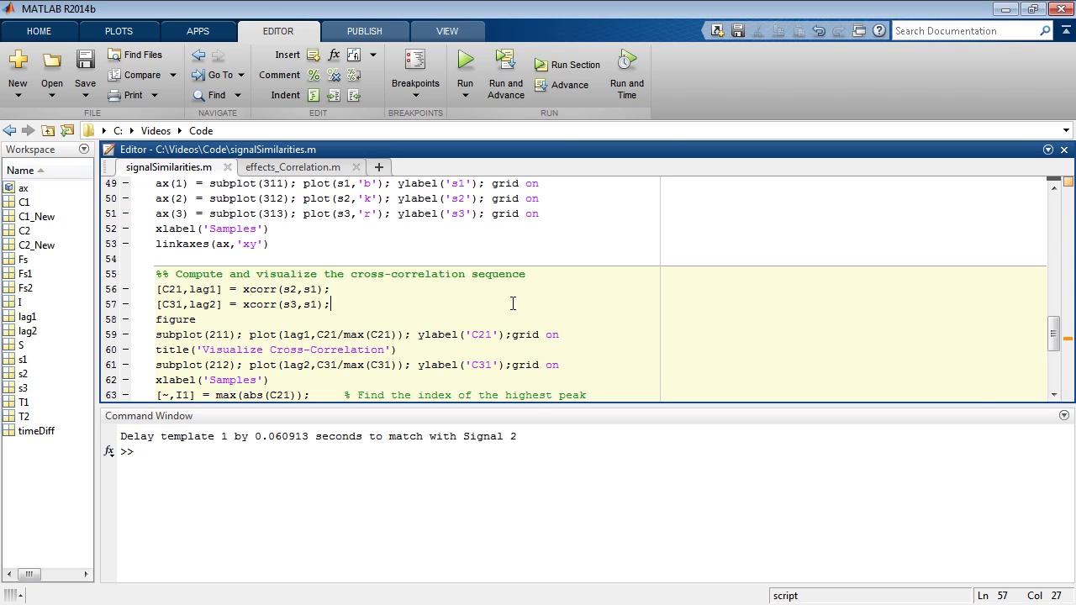
Step: Run the cross-correlation section, obtaining lags t21 = -350 and t31 = 150 samples
key("ctrl+Return")
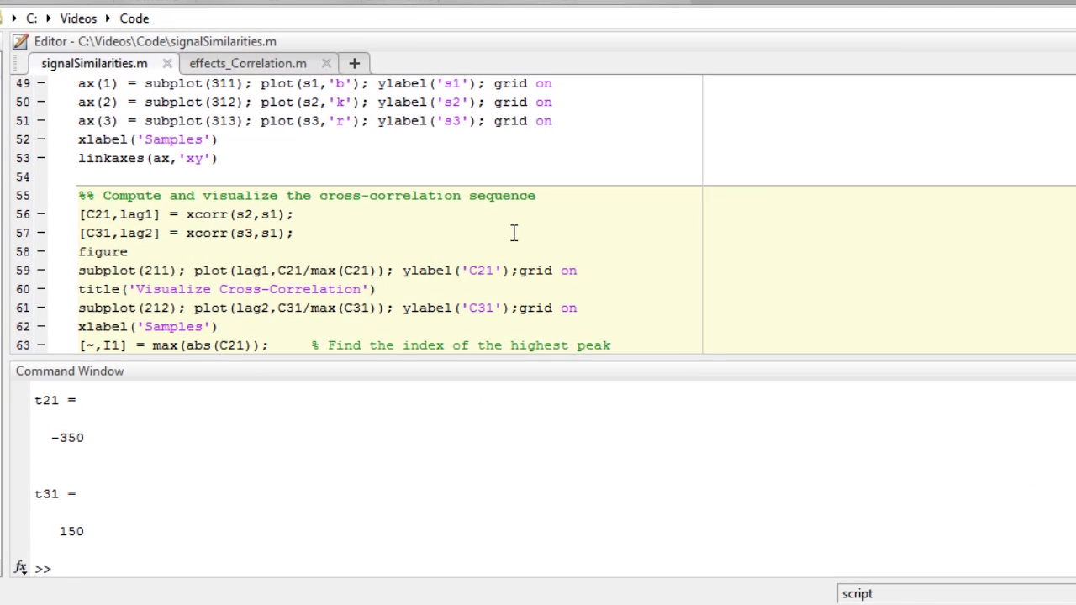
left_click(511, 267)
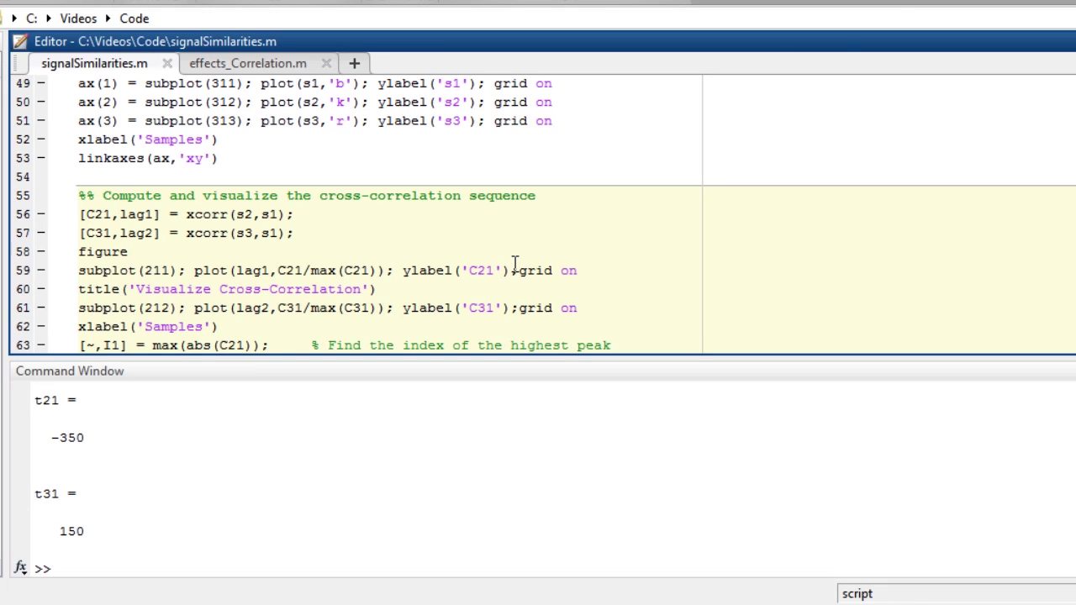
scroll(514, 265, "down", 1)
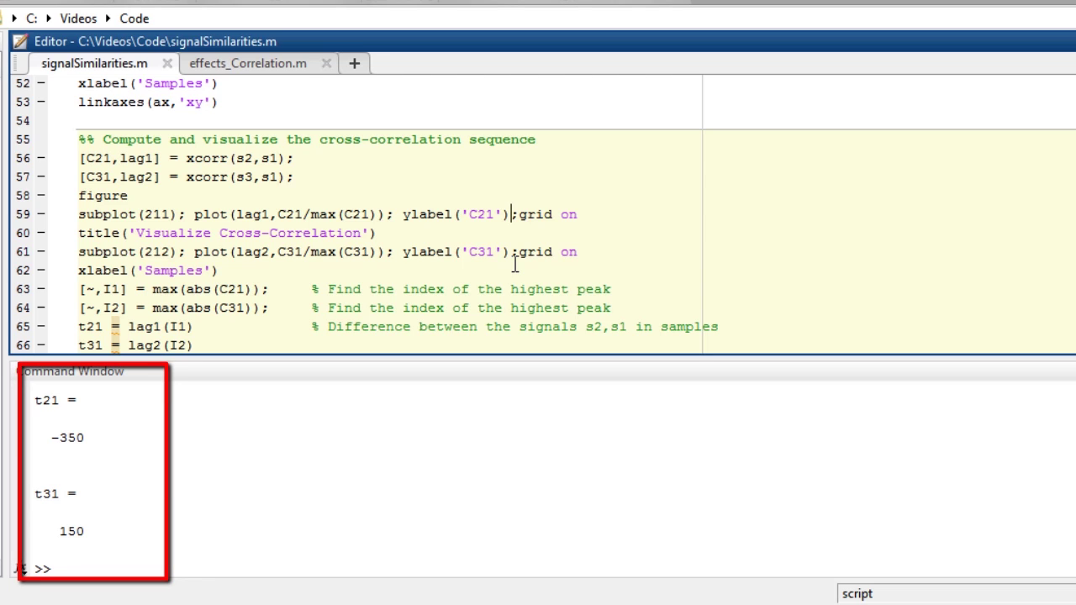
Step: Shift s2 and s3 by their lags and plot s1, s2, s3 aligned in a new figure
left_click(509, 284)
scroll(510, 284, "down", 1)
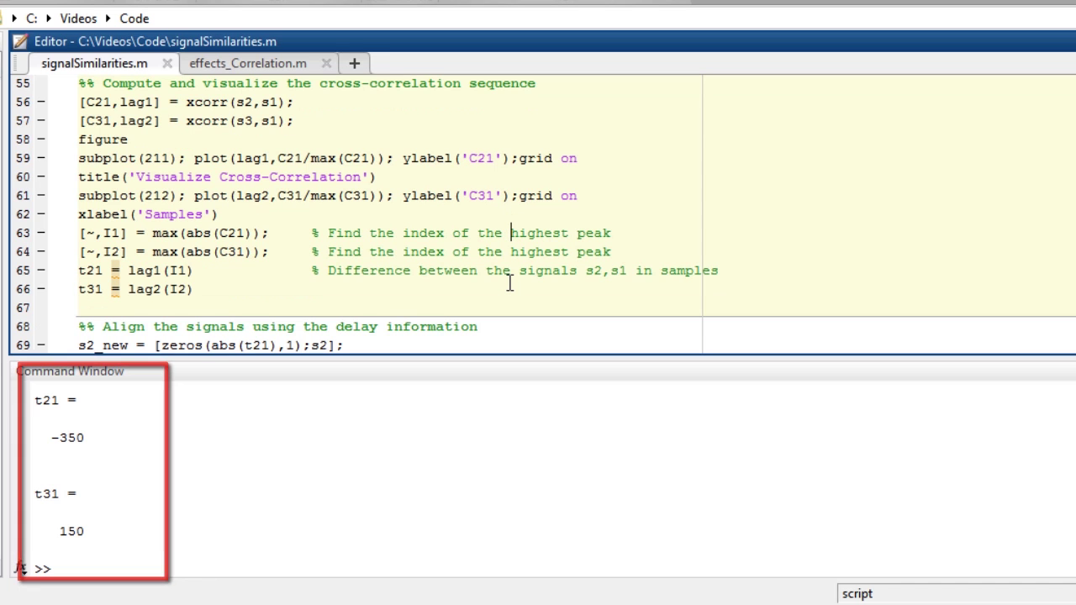
scroll(509, 284, "down", 1)
scroll(510, 284, "down", 1)
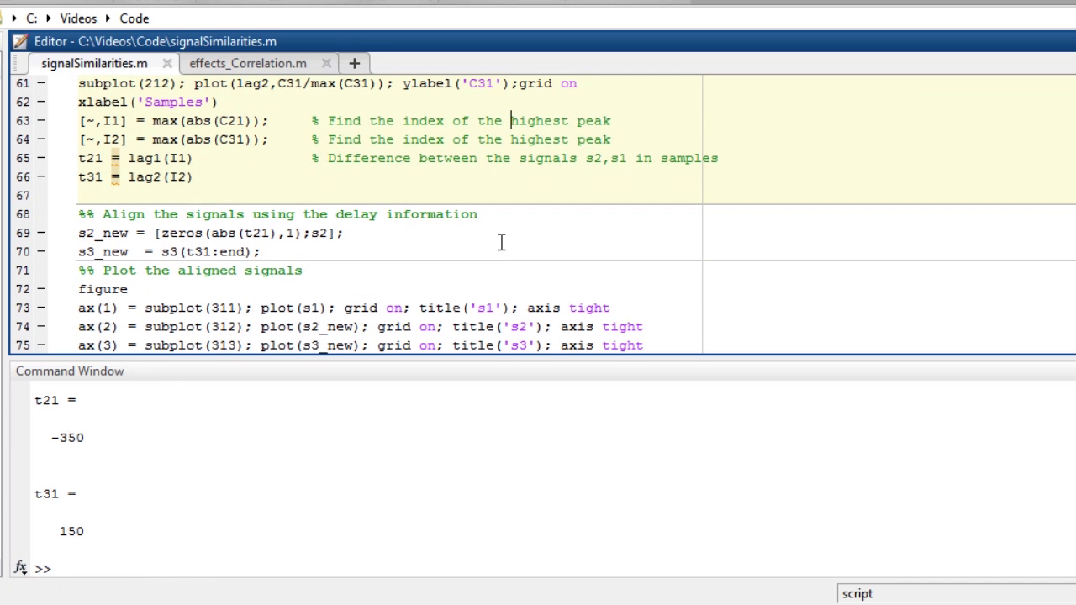
left_click(501, 238)
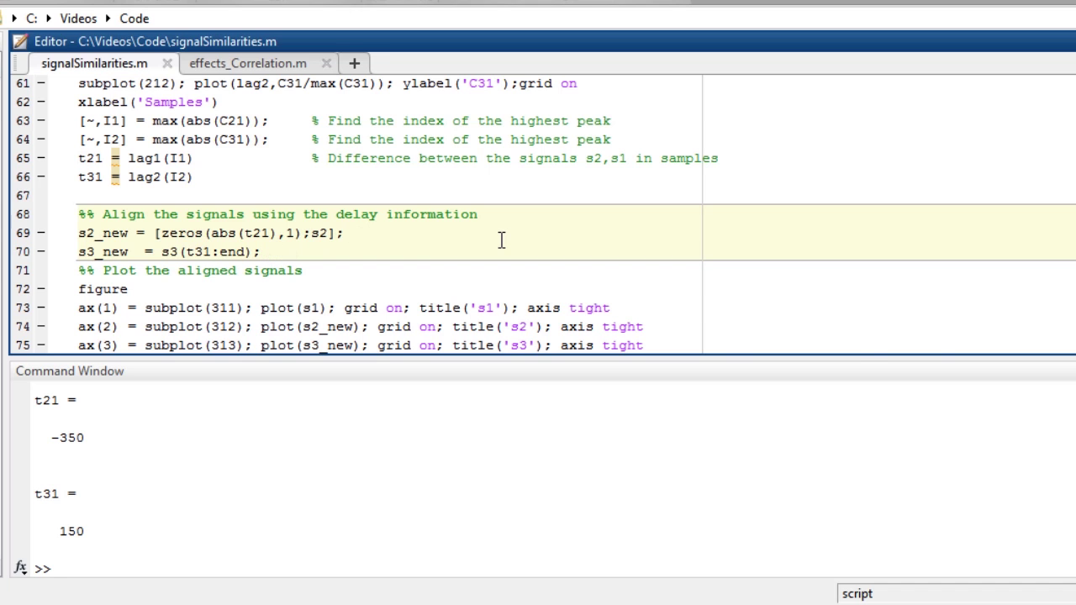
key("F5")
key("ctrl+shift+Return")
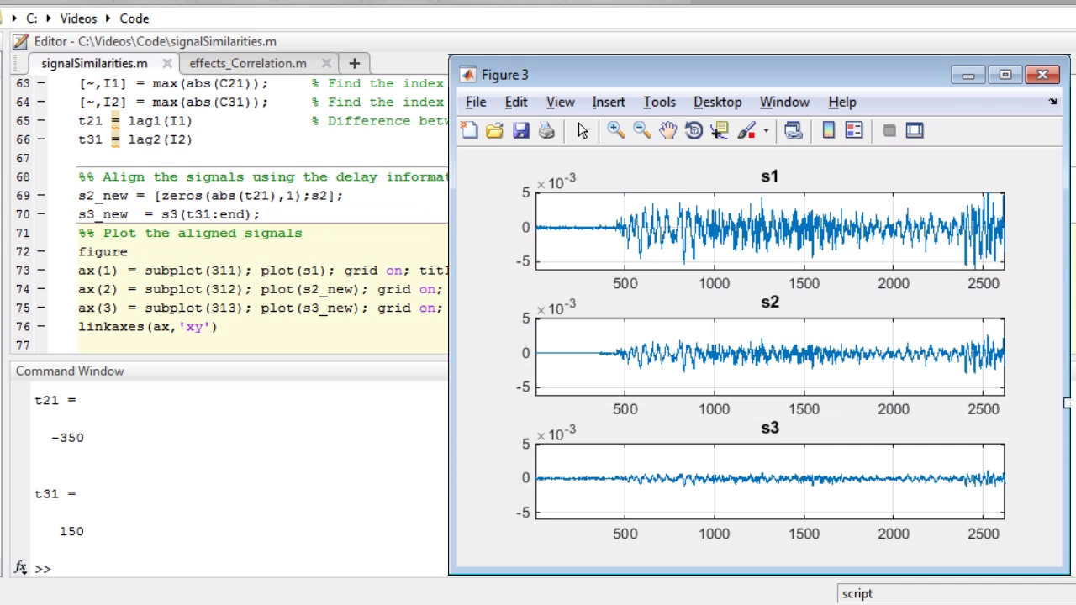